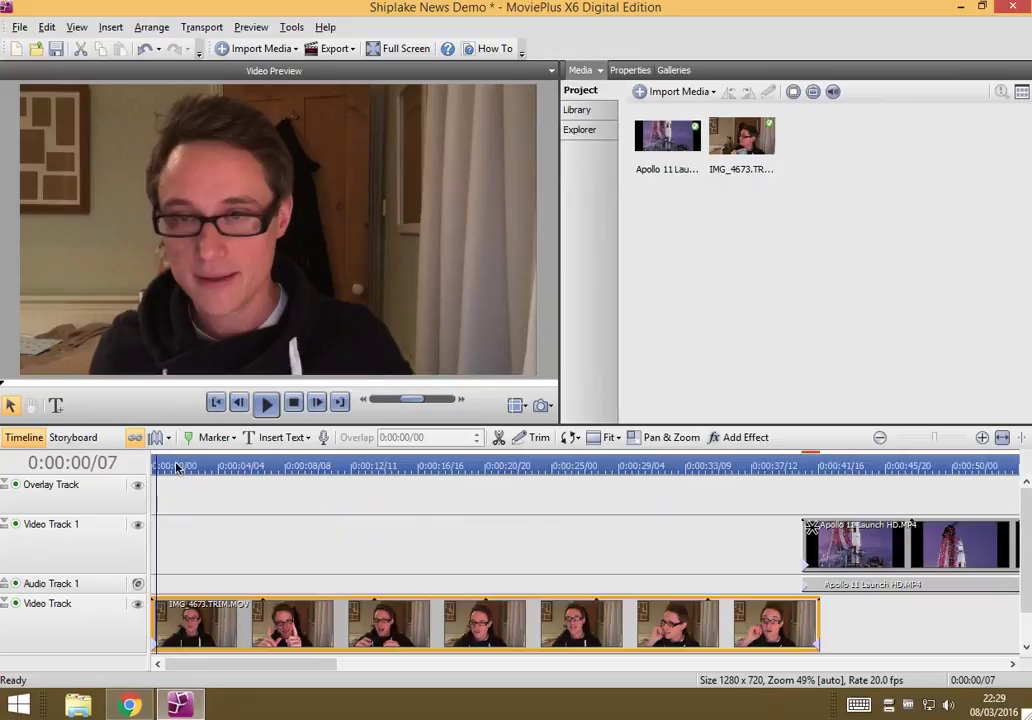
Step: Insert a caption text clip a few seconds into the webcam video and move it onto the Overlay Track
mouse_move(173, 470)
mouse_down()
mouse_move(238, 470)
mouse_move(155, 470)
mouse_up()
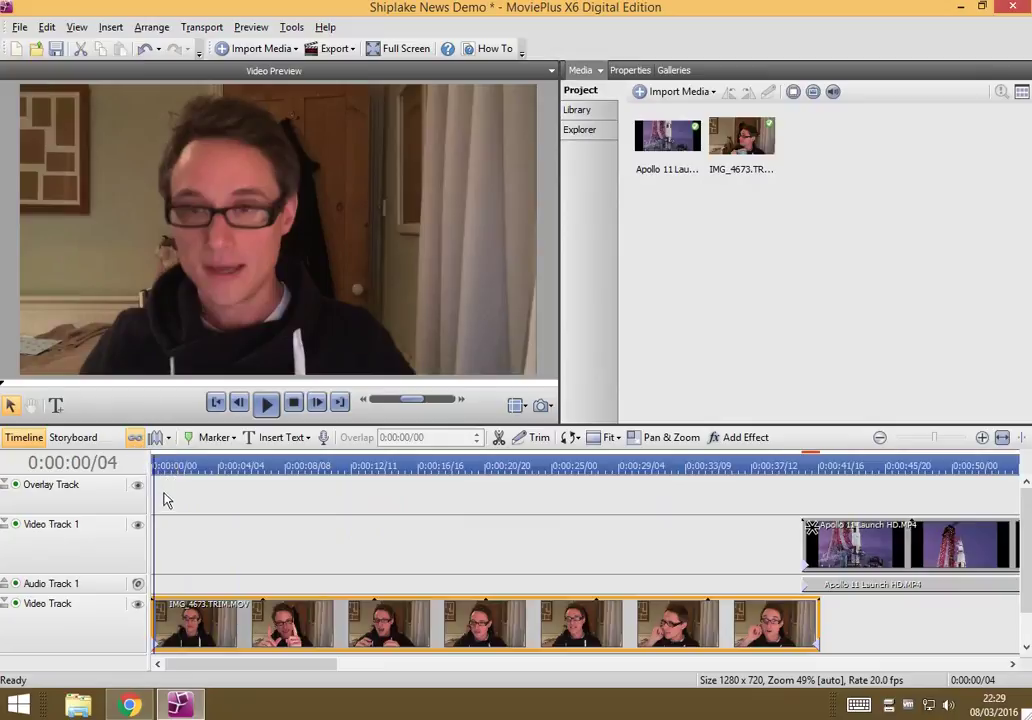
click(307, 441)
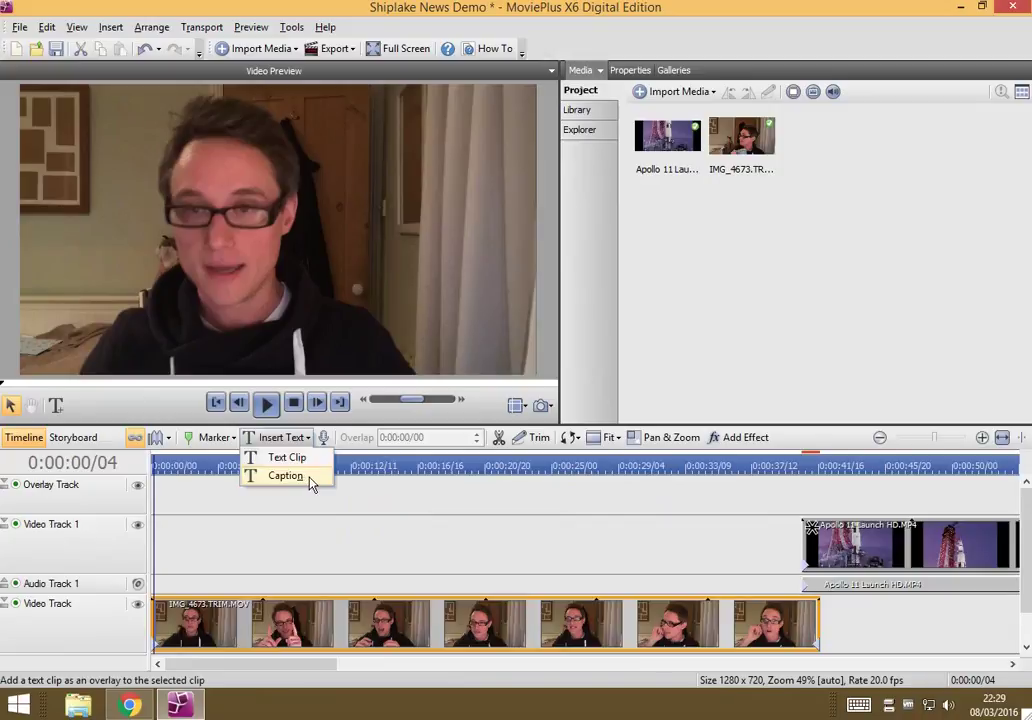
click(288, 476)
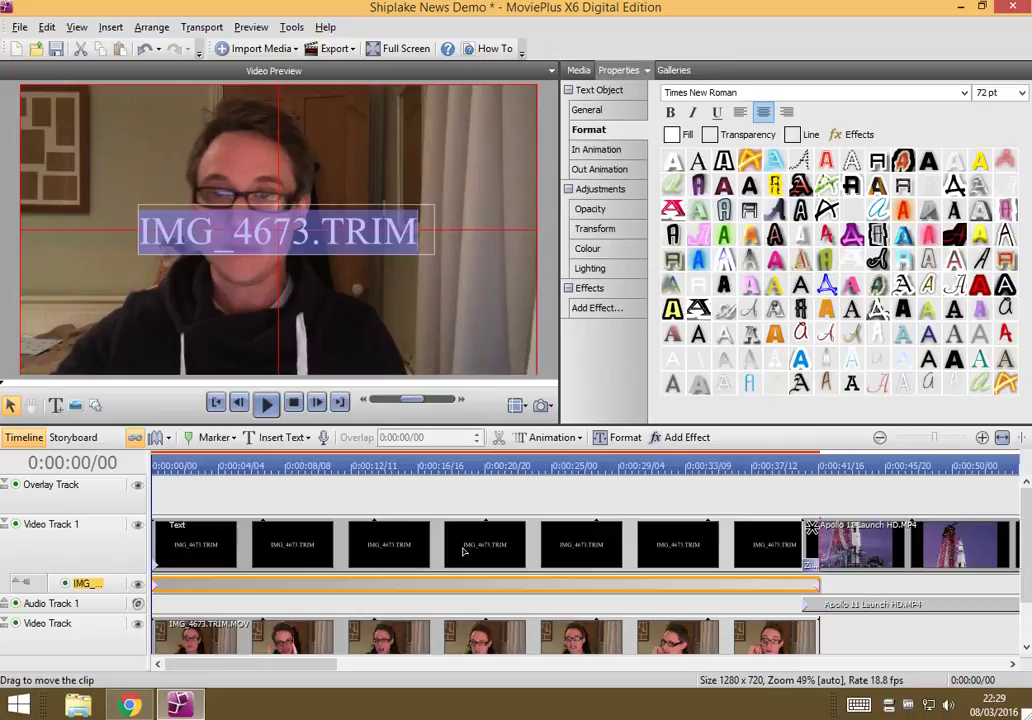
drag(463, 551, 463, 508)
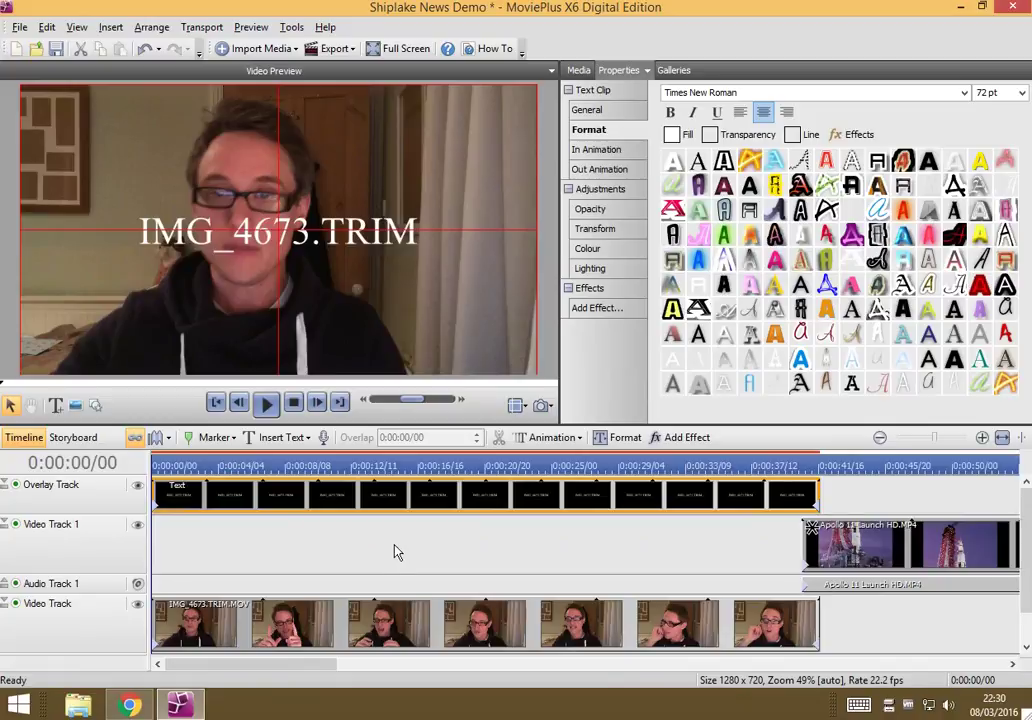
Step: Replace the caption's 'IMG_4673.TRIM' text with 'BREAKING NEWS: MAN GOES TO MOON' and select the whole line
click(323, 245)
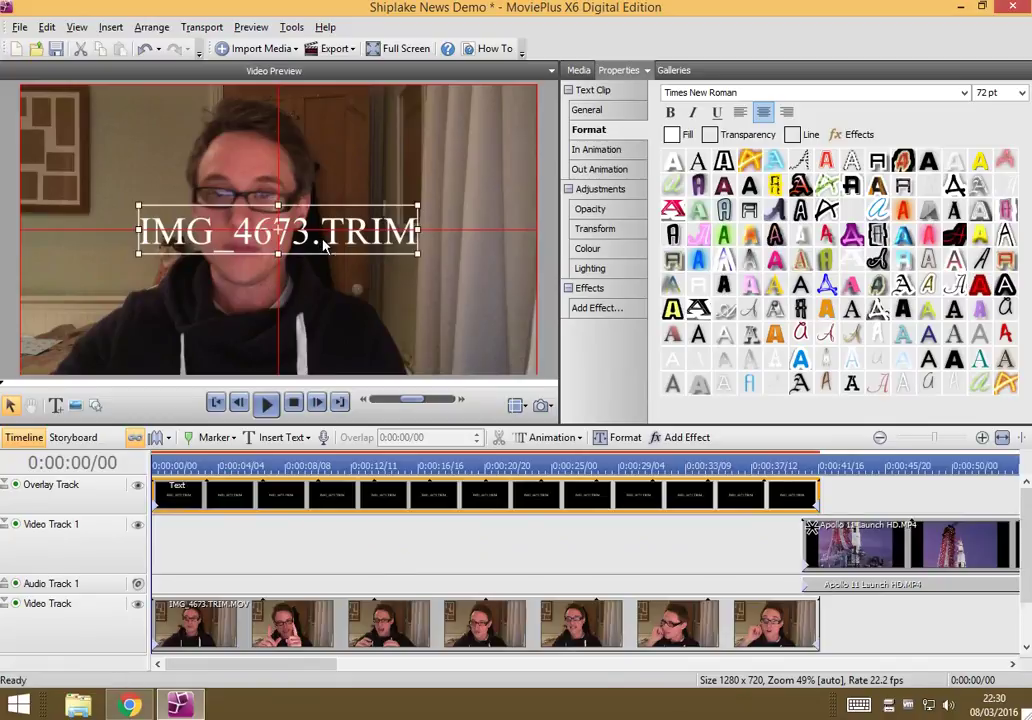
triple_click(323, 245)
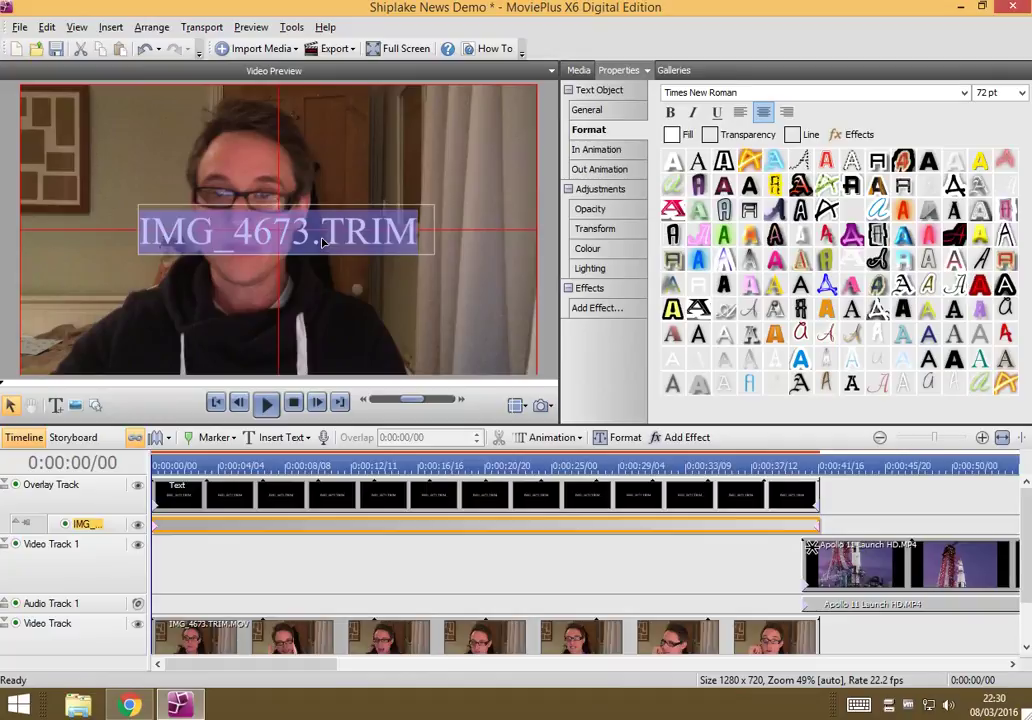
text(BREA)
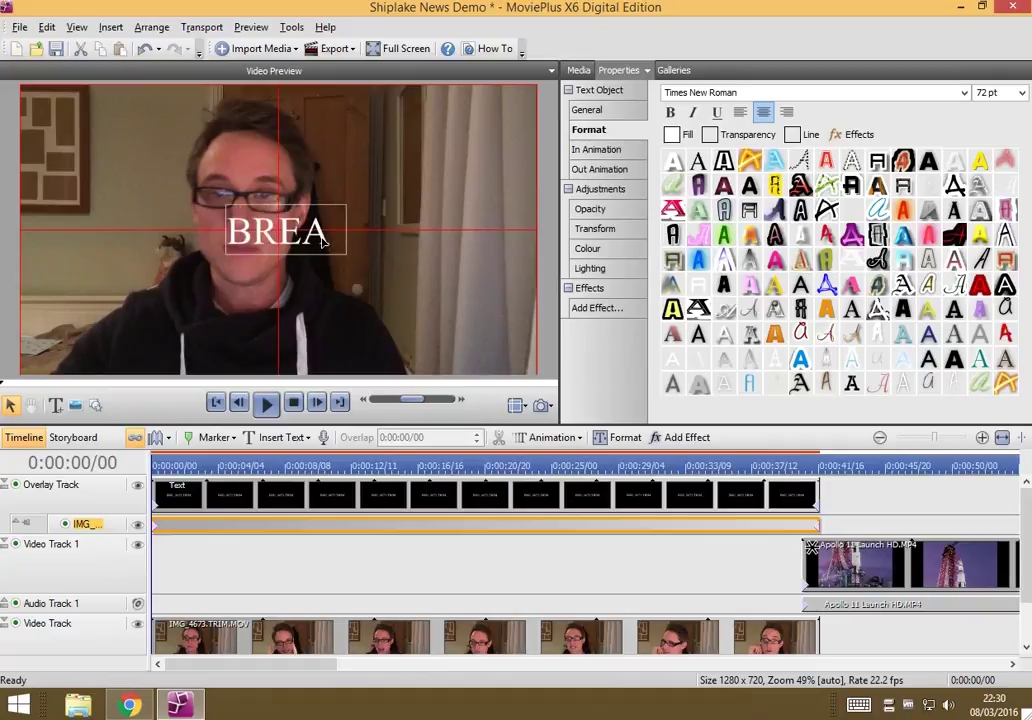
text(KING NEWS:)
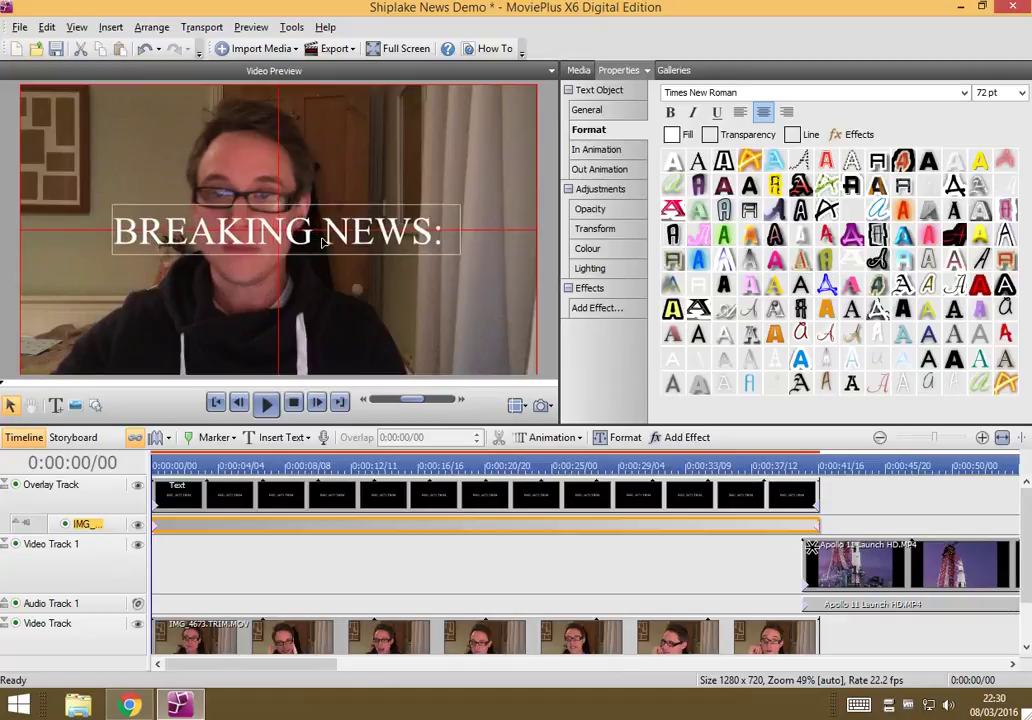
text( MAN GOES TO MOON)
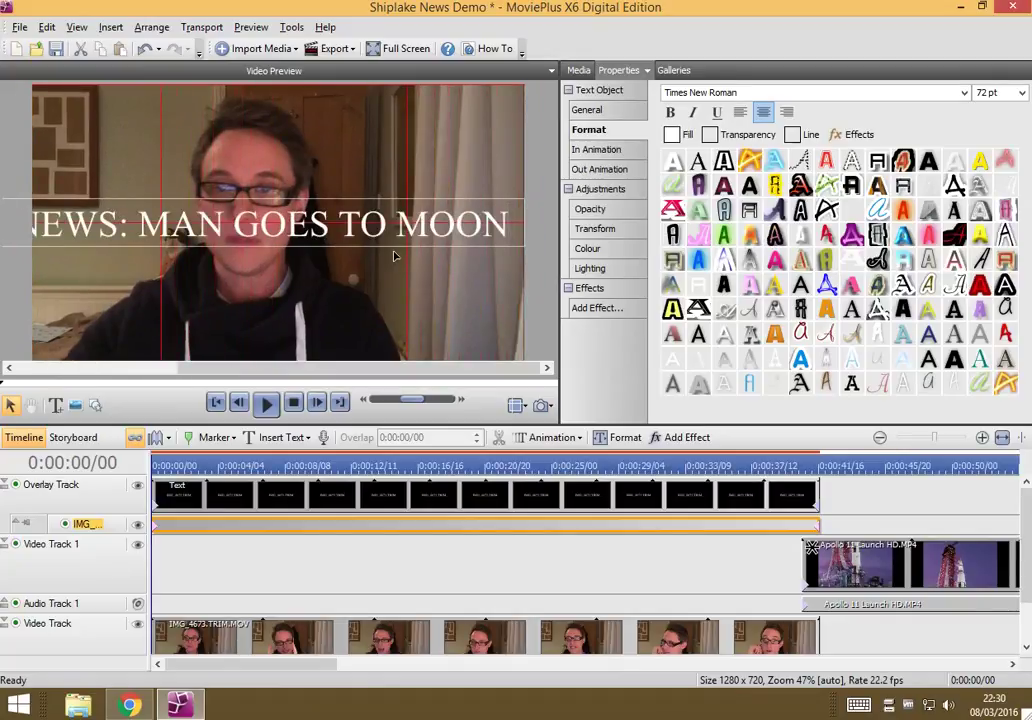
double_click(451, 240)
key(ctrl+a)
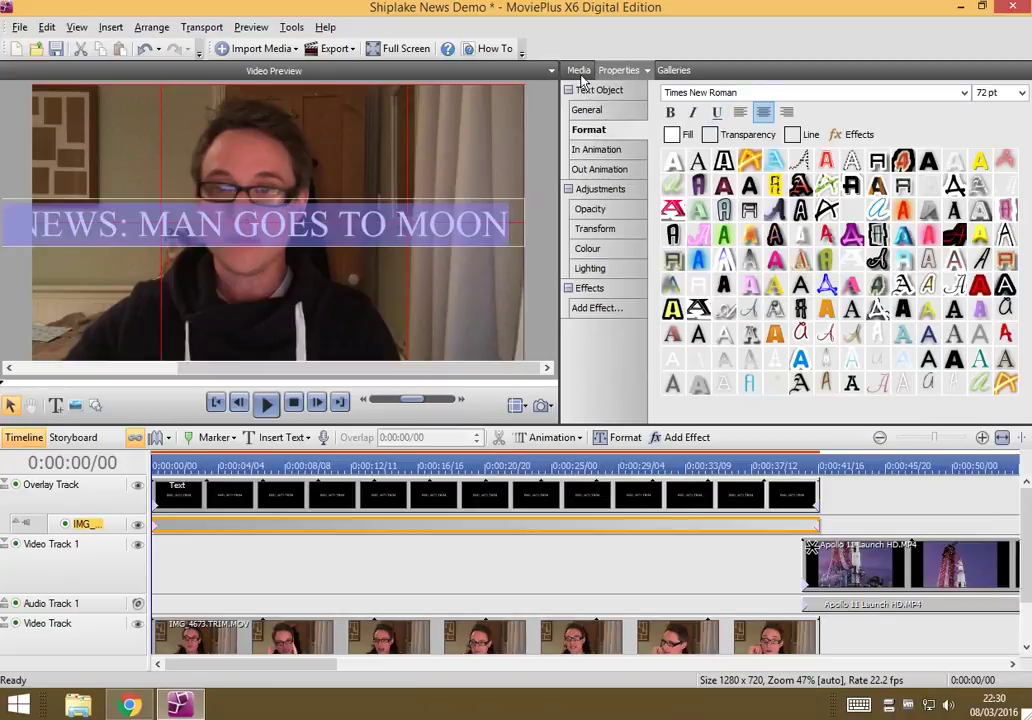
Step: Apply the plain white Arial Black text style to the caption in the Format properties
click(580, 70)
click(626, 72)
click(964, 93)
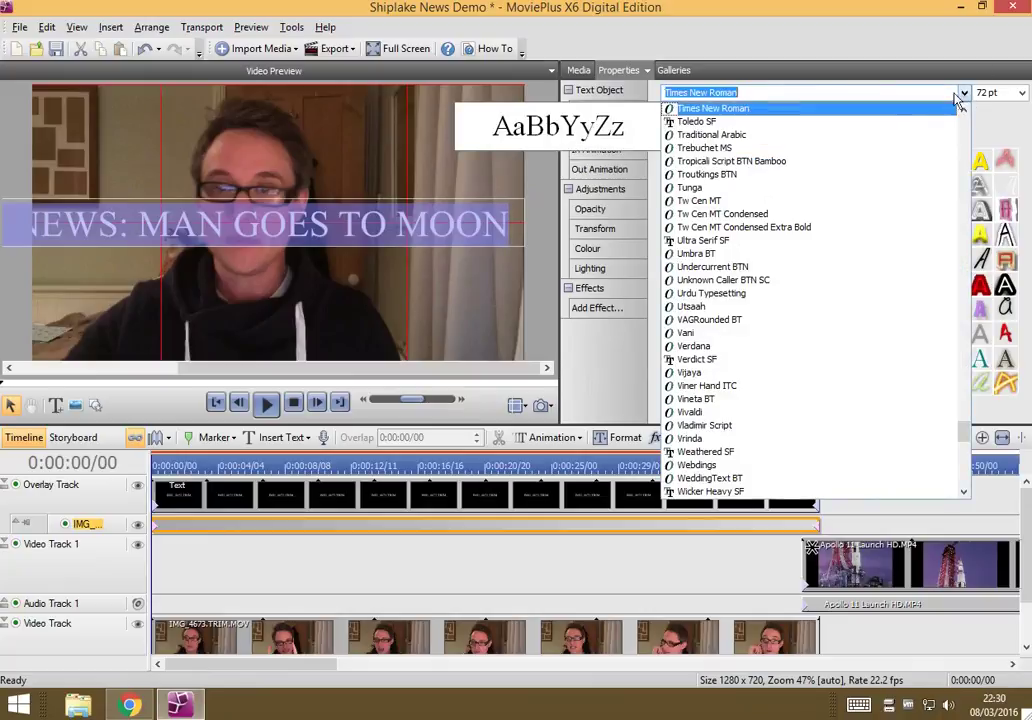
click(847, 229)
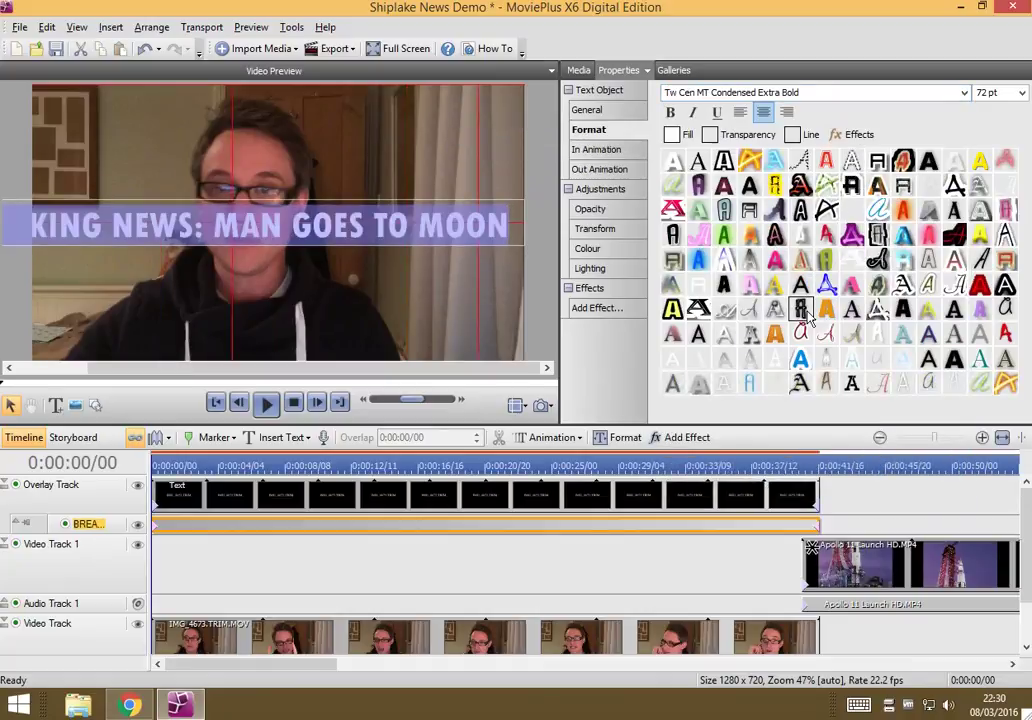
click(980, 289)
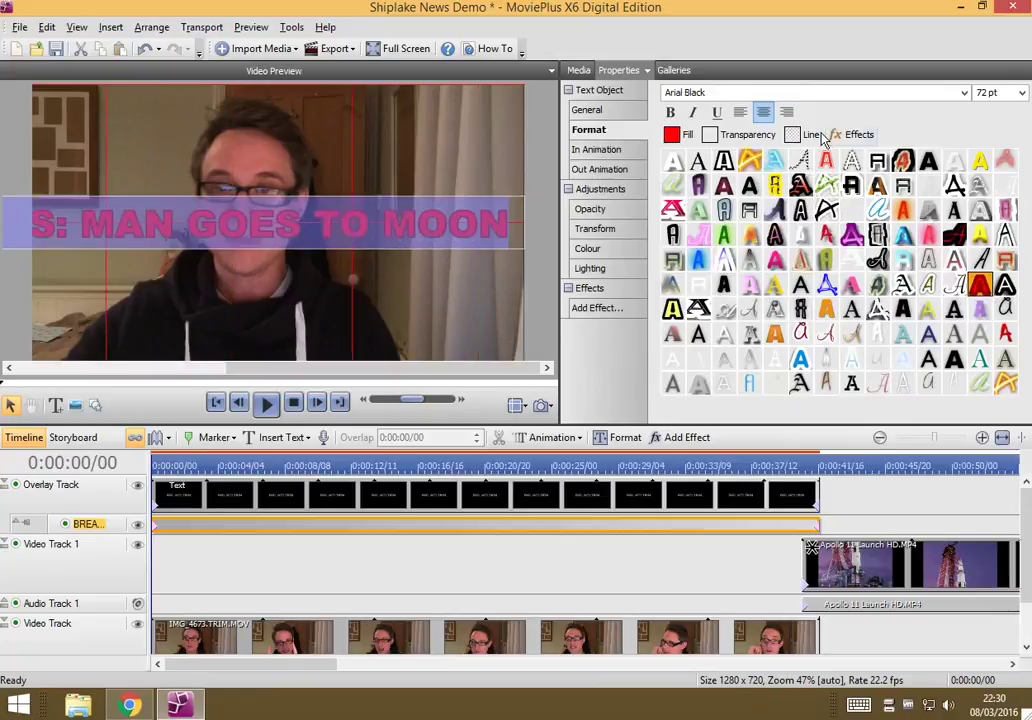
click(673, 161)
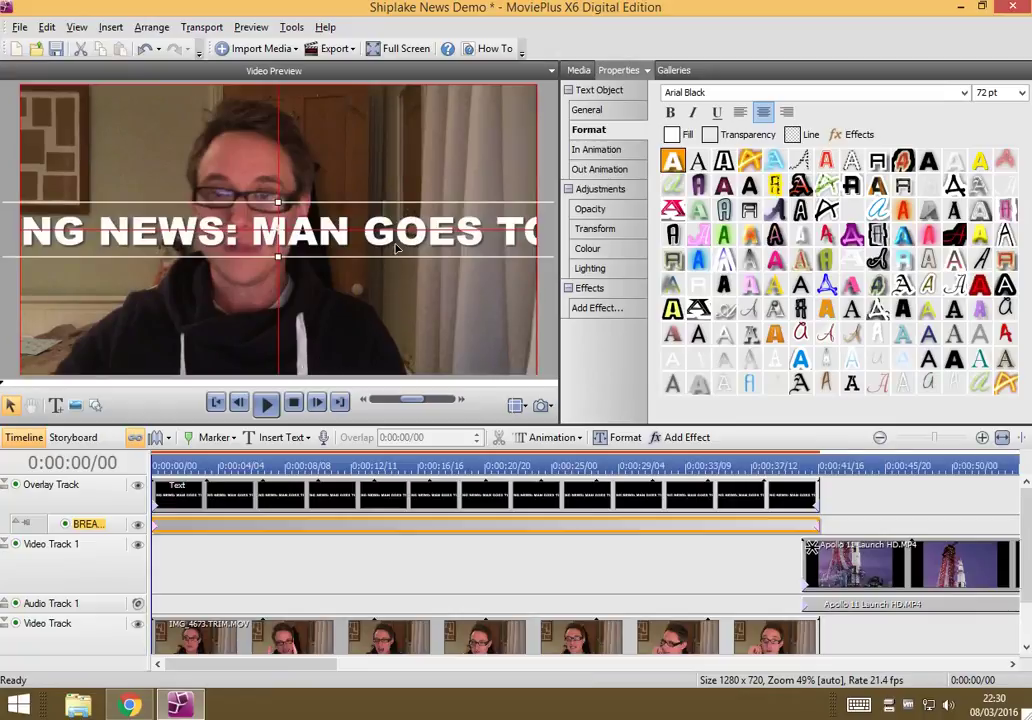
Step: Drag the headline caption down and left to sit along the bottom edge of the frame
drag(386, 248, 253, 258)
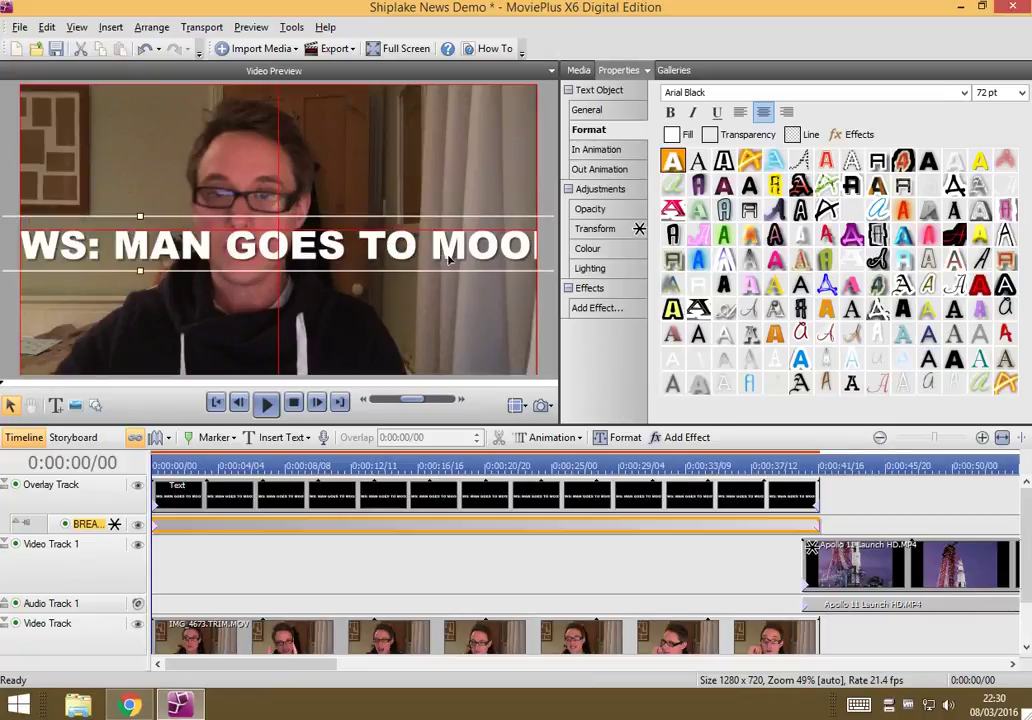
drag(400, 262, 341, 366)
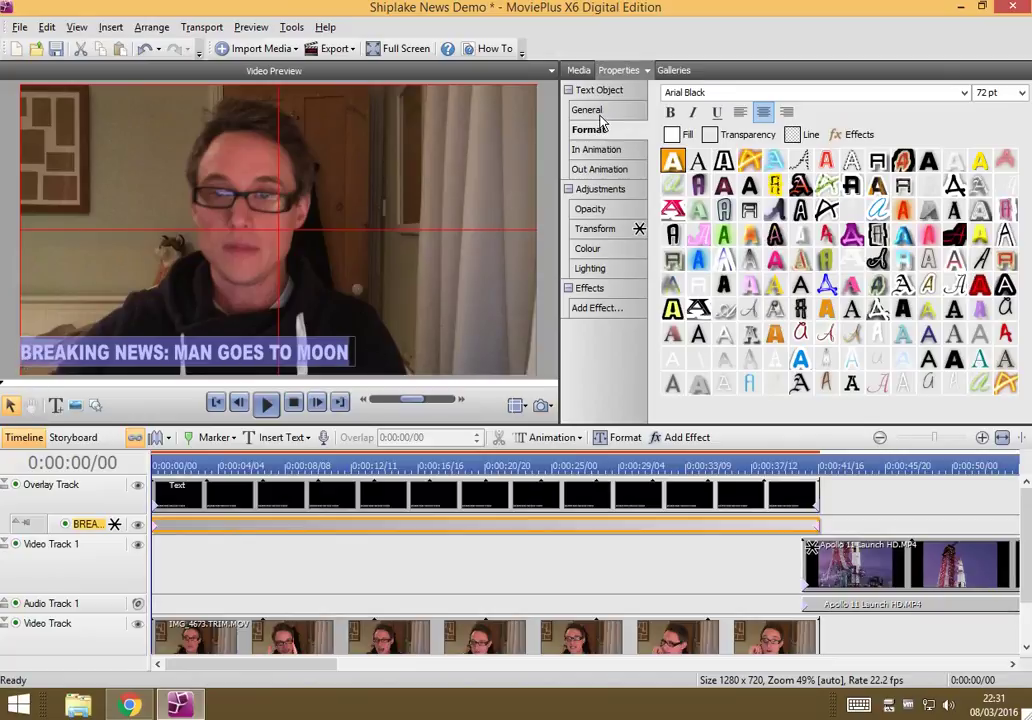
Step: Set the caption's Scrolling to Right and stretch the clip to 0:00:41/18 on the overlay track
click(598, 115)
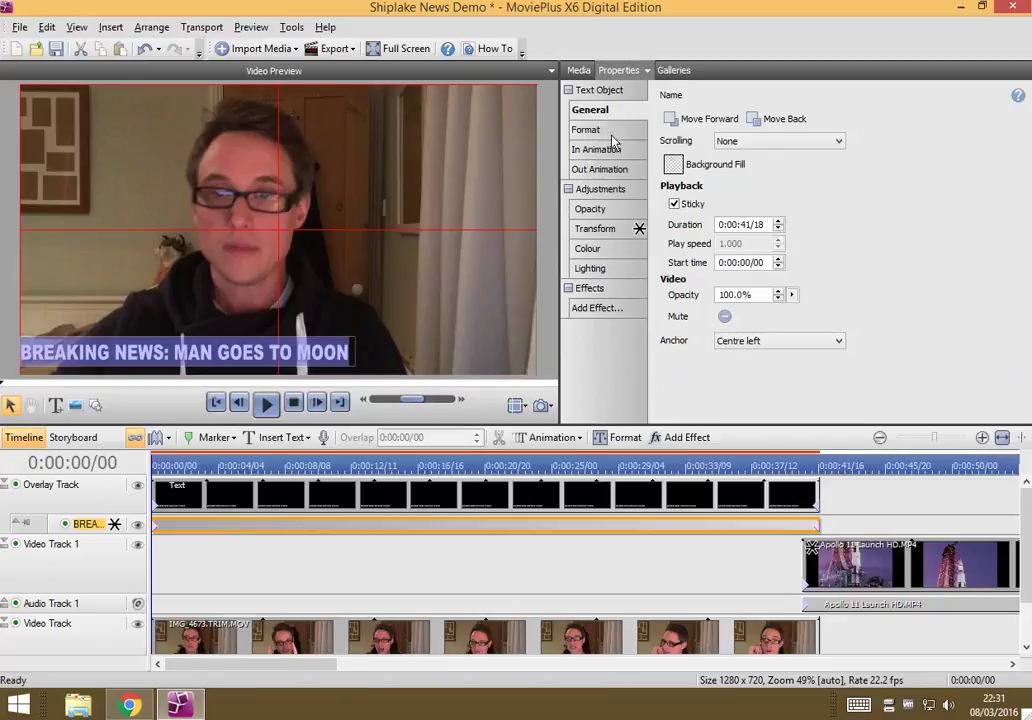
click(778, 145)
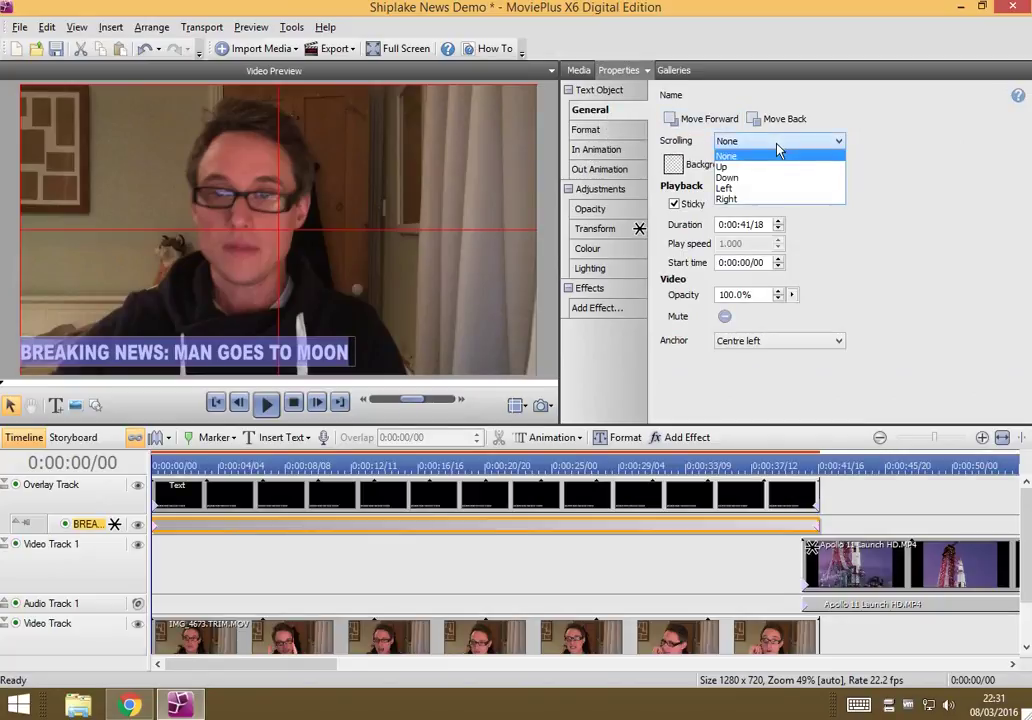
click(766, 200)
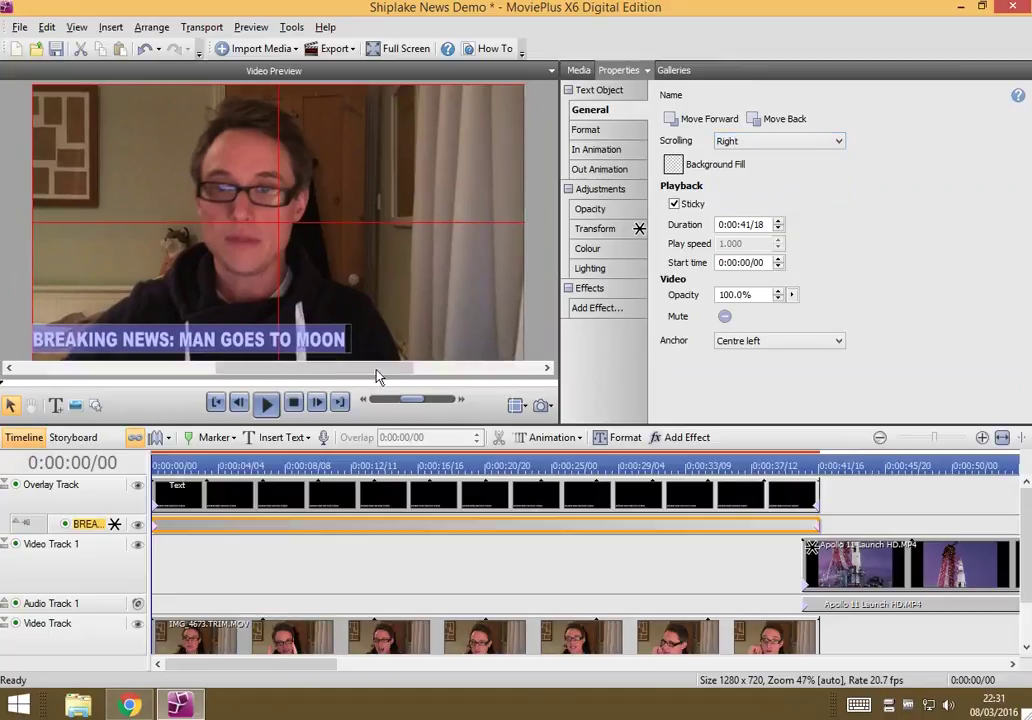
drag(376, 375, 350, 384)
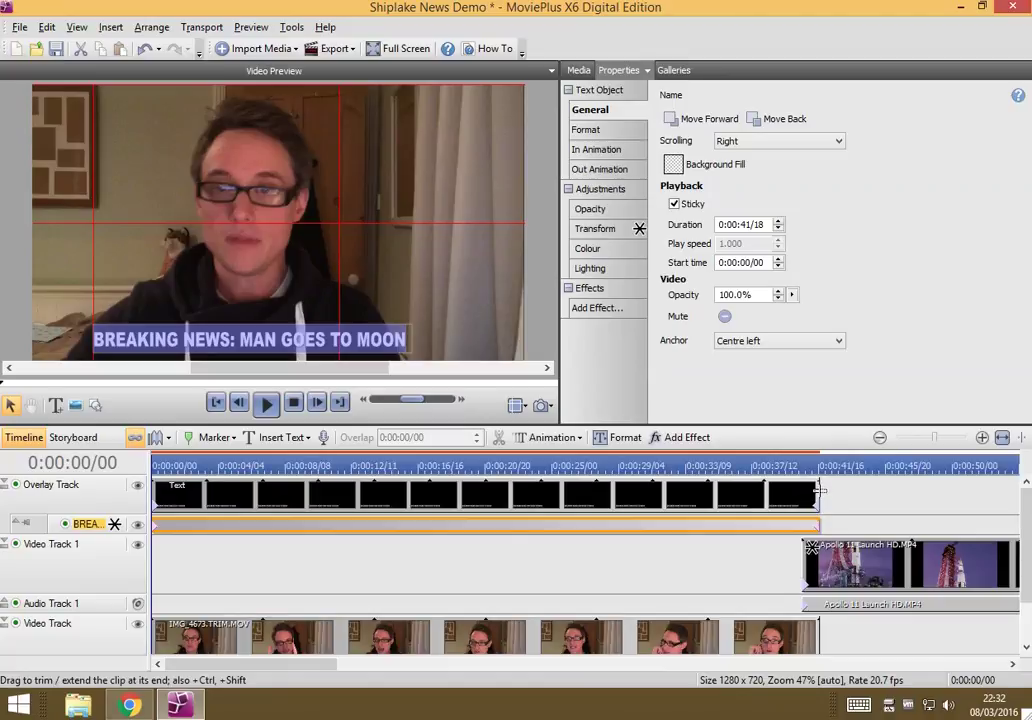
Step: Trim the caption clip to 0:00:14/11 and play the video back from 0:00:00/00
drag(818, 490, 383, 498)
drag(177, 375, 85, 380)
click(267, 403)
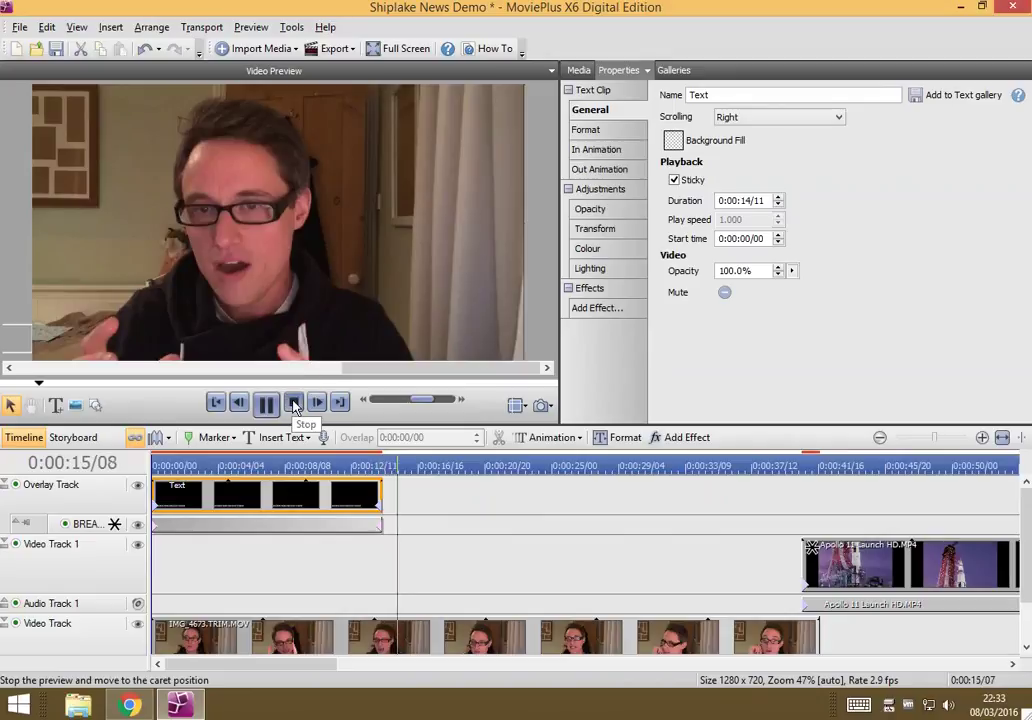
Step: Stop playback, copy the caption clip, and try pasting it from the overlay track's context menu
click(293, 402)
right_click(312, 492)
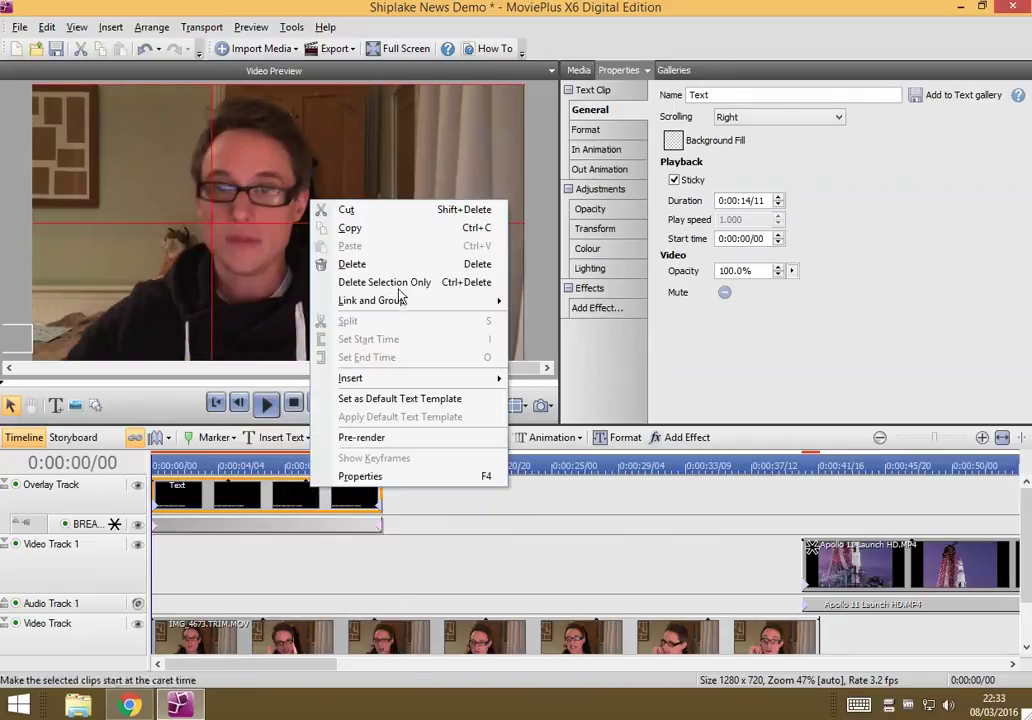
click(392, 231)
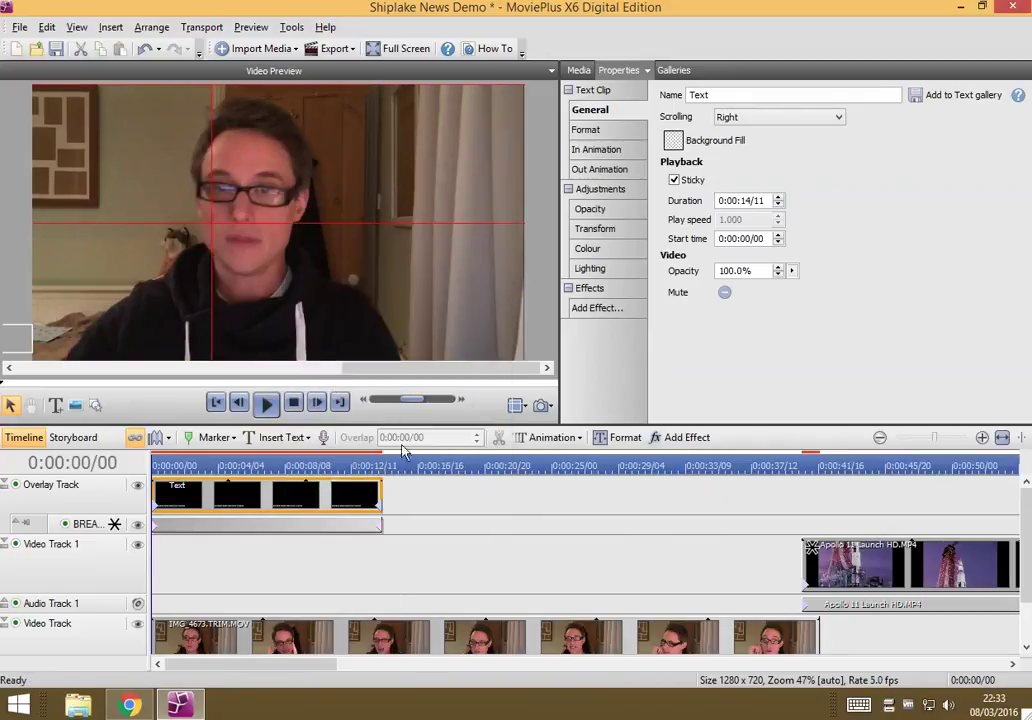
right_click(395, 492)
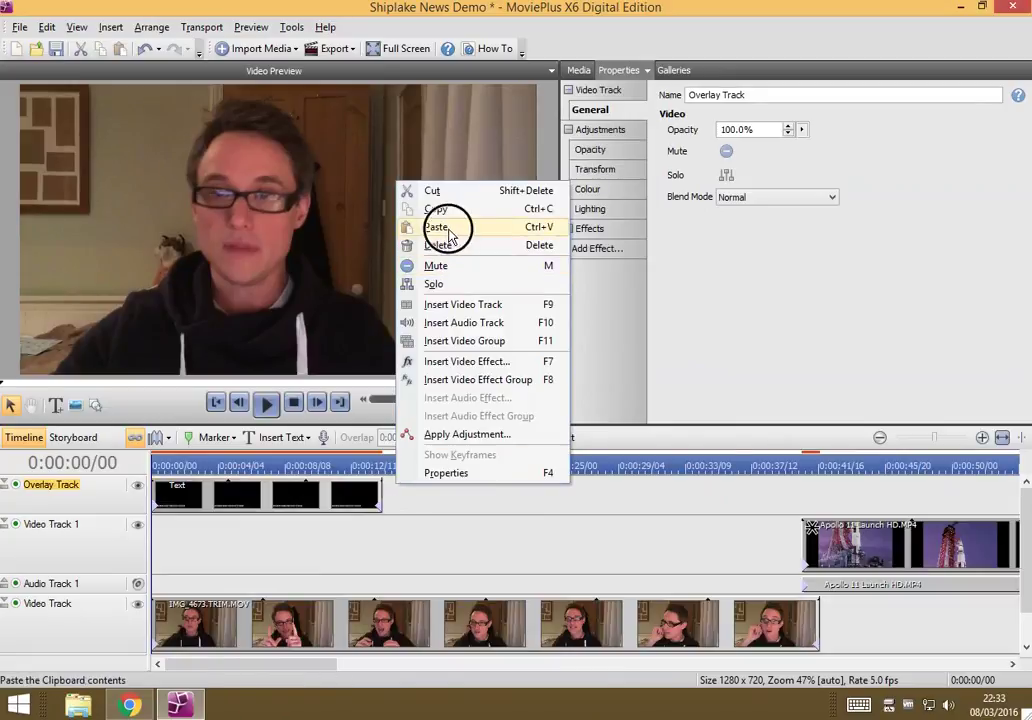
click(440, 224)
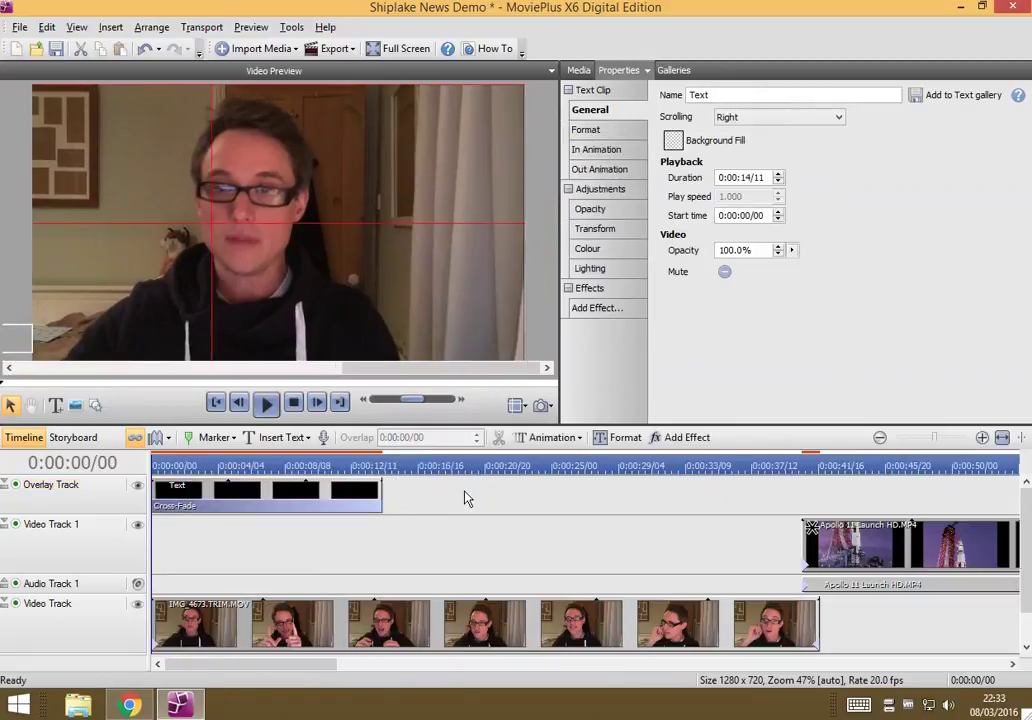
Step: Paste the caption copy at 0:00:14/14 with Edit > Paste and preview the handover from 0:00:12/05
click(338, 532)
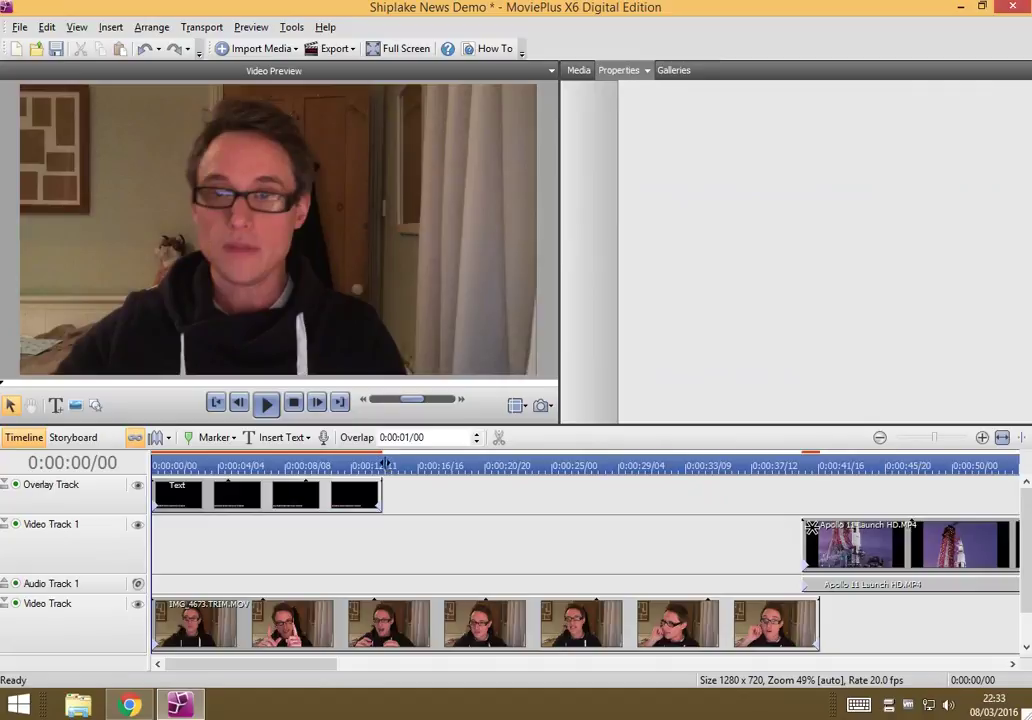
drag(385, 465, 385, 465)
click(47, 27)
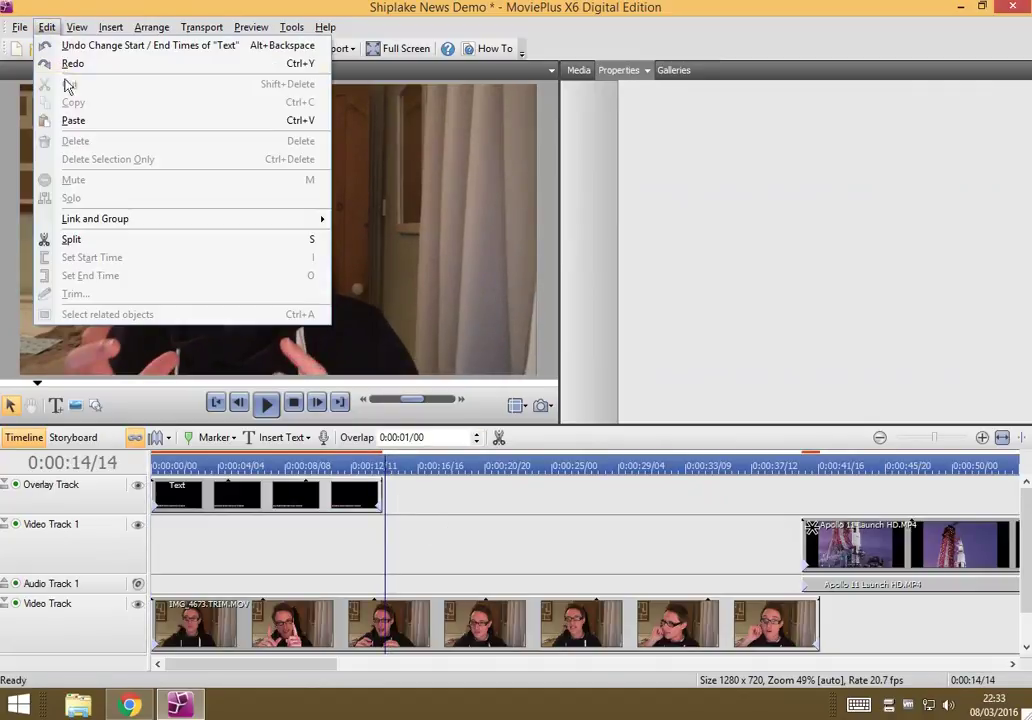
click(73, 120)
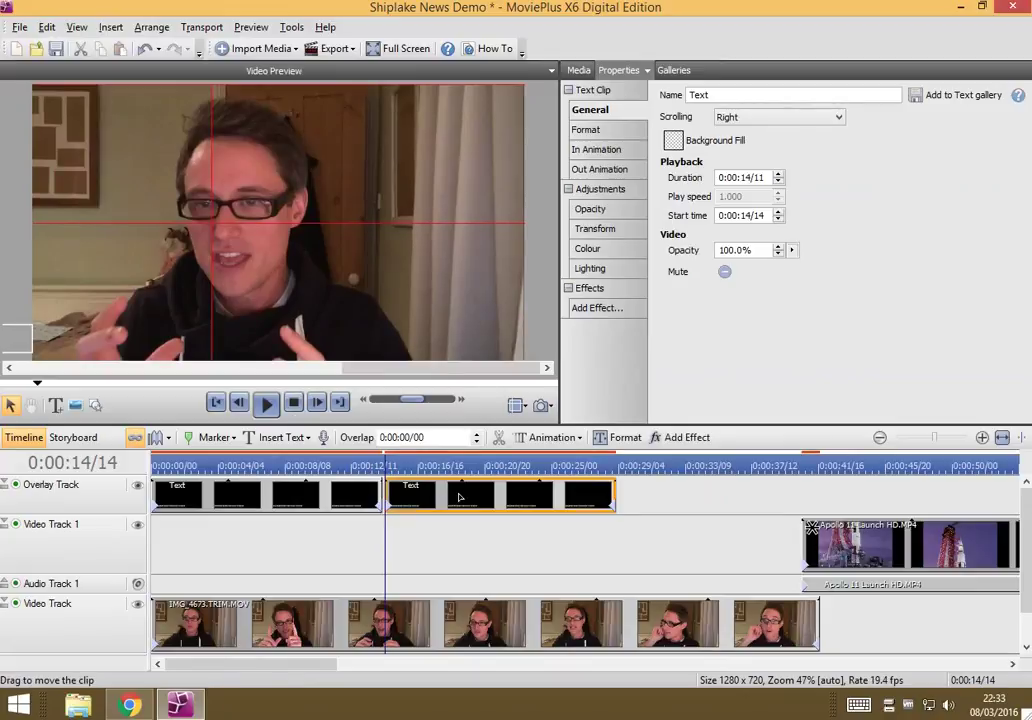
click(347, 465)
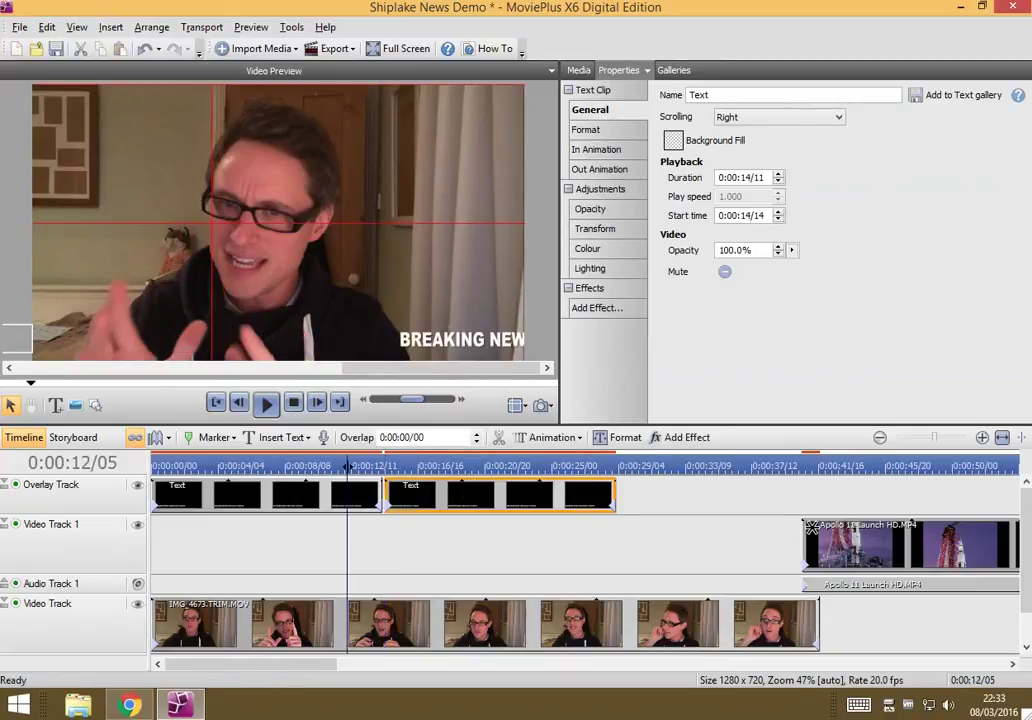
key(space)
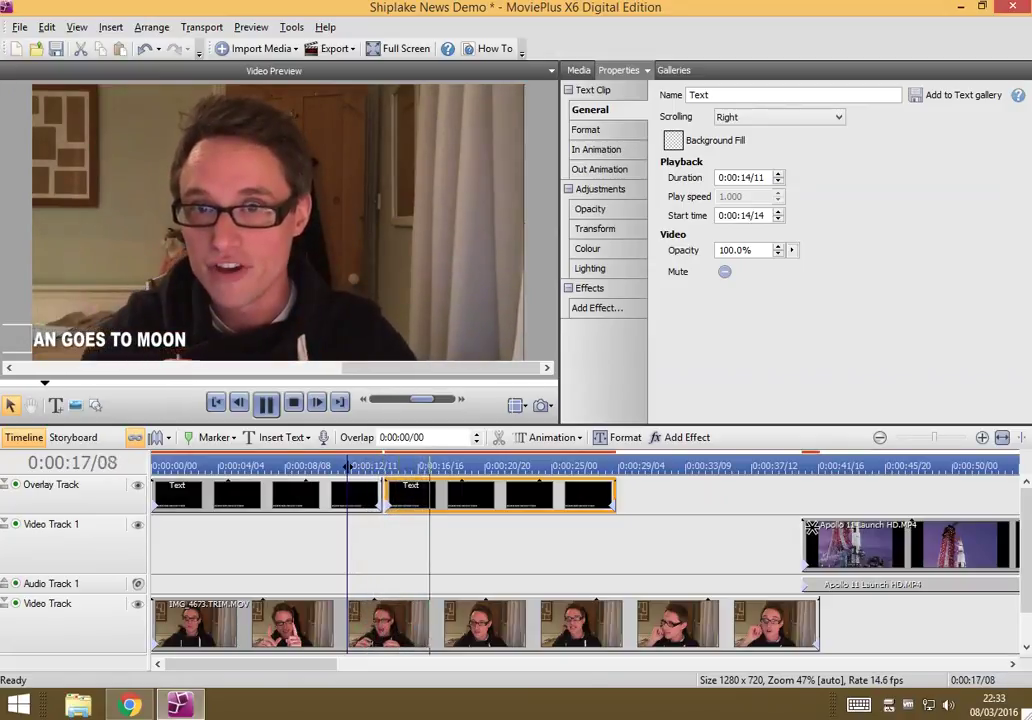
key(space)
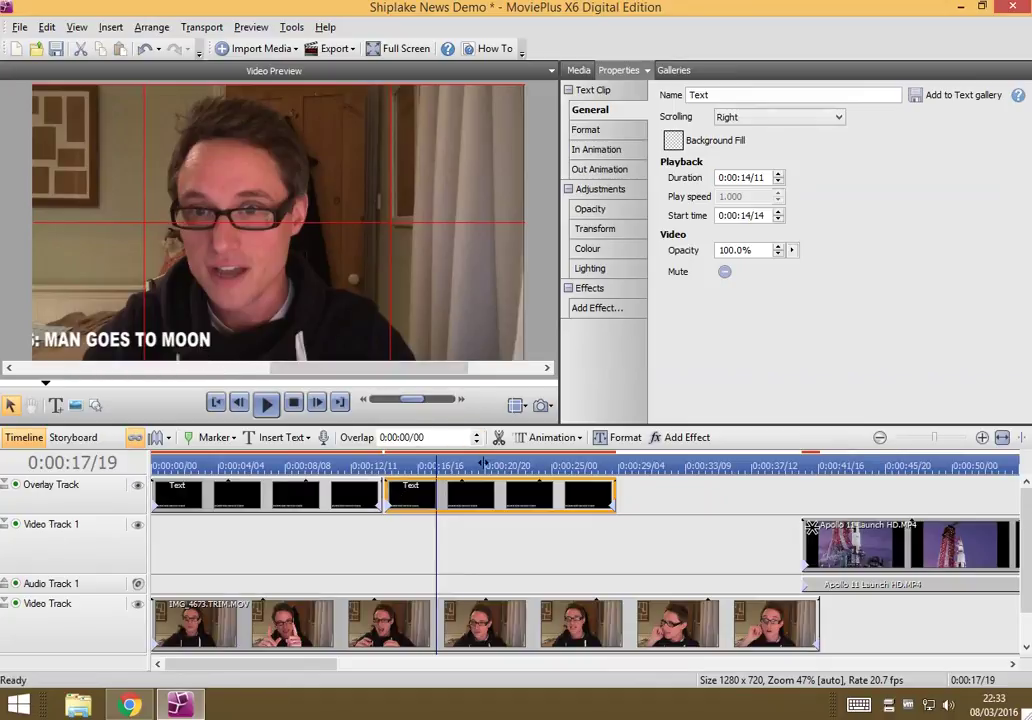
Step: Change the second caption to 'BREAKING NEWS: PIG FLIES TO MARS' and set the playhead just before it
drag(380, 372, 315, 368)
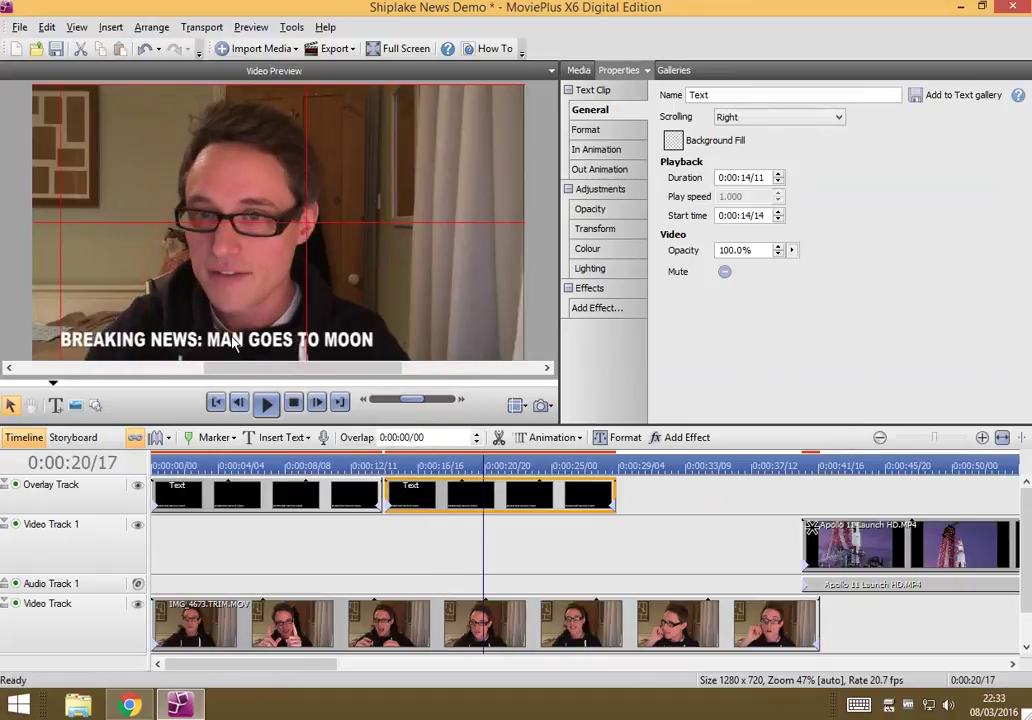
click(233, 341)
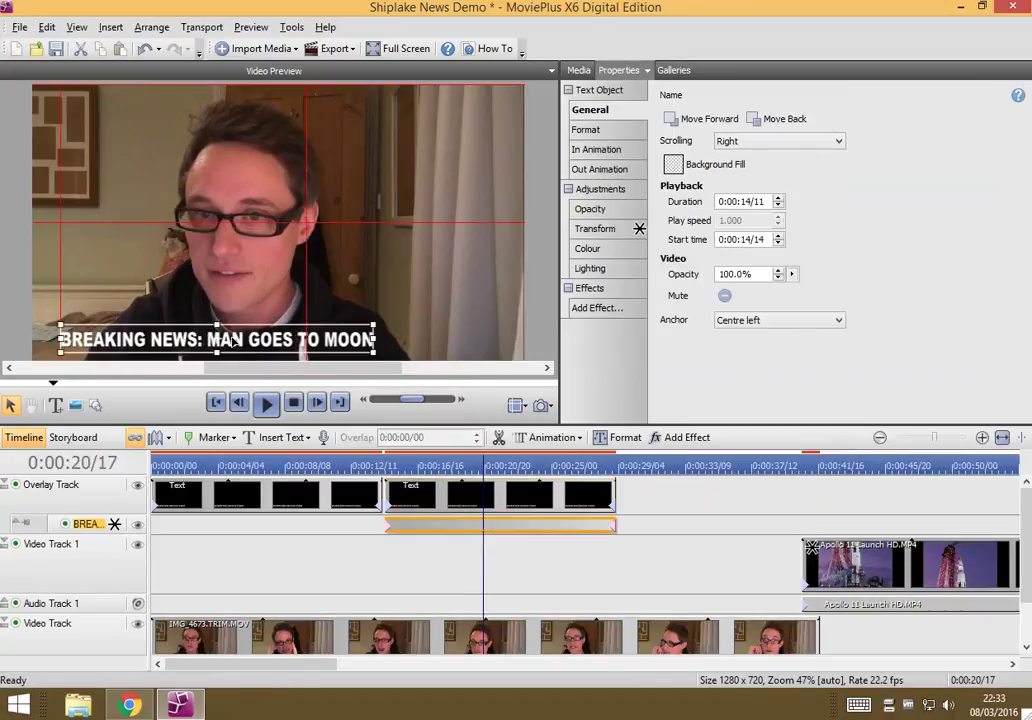
double_click(233, 341)
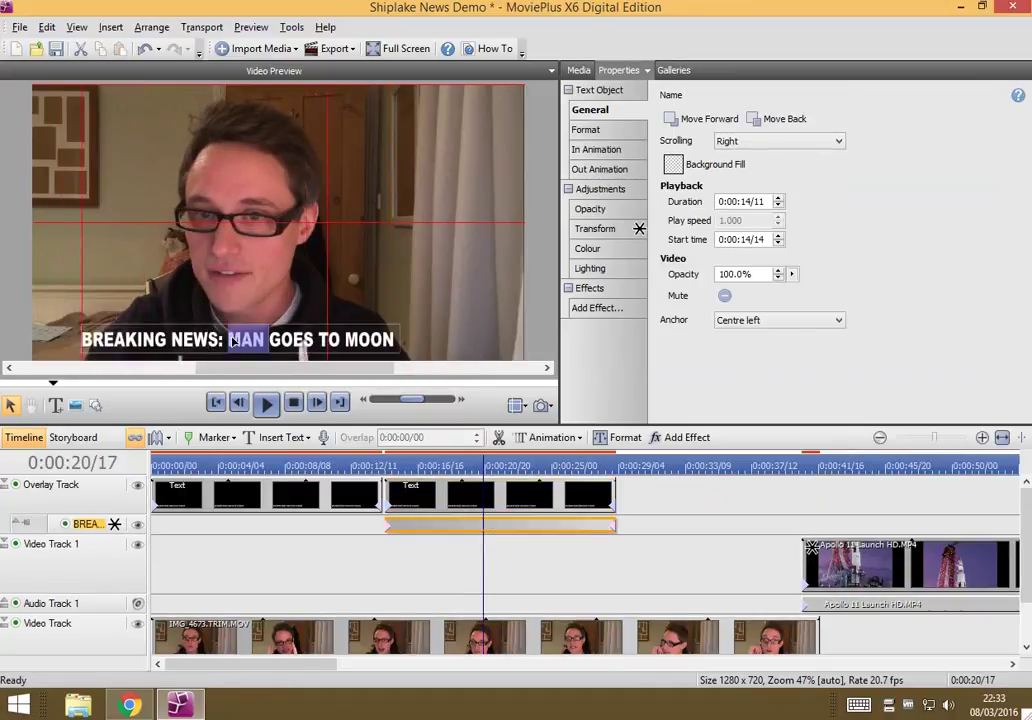
triple_click(368, 341)
drag(228, 341, 390, 345)
text(PIG)
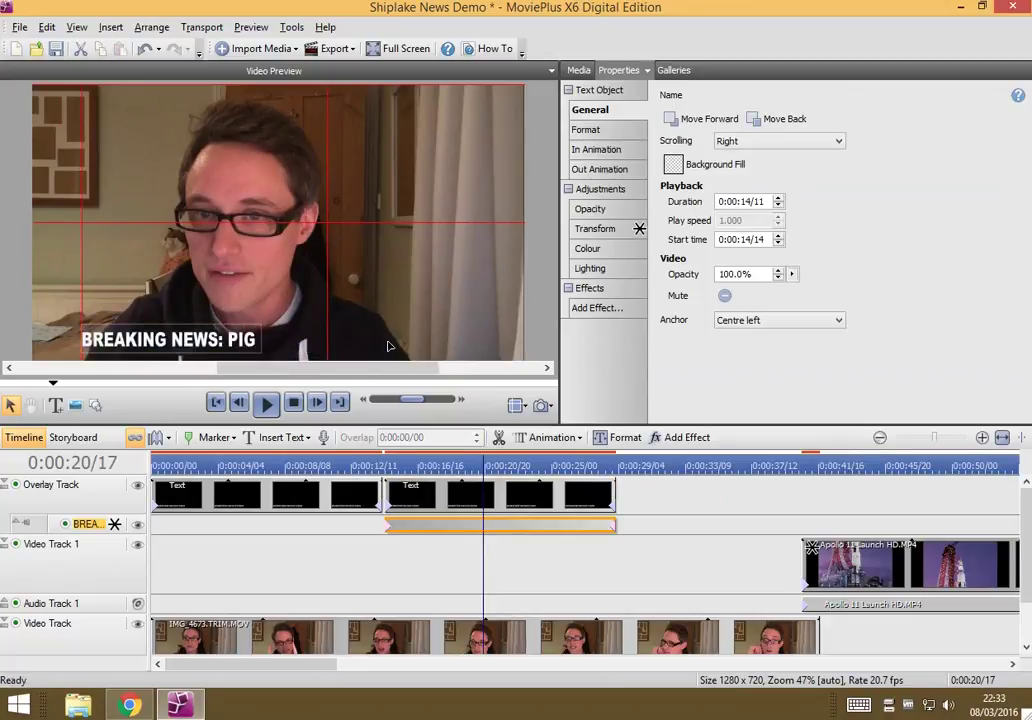
text( FLIES)
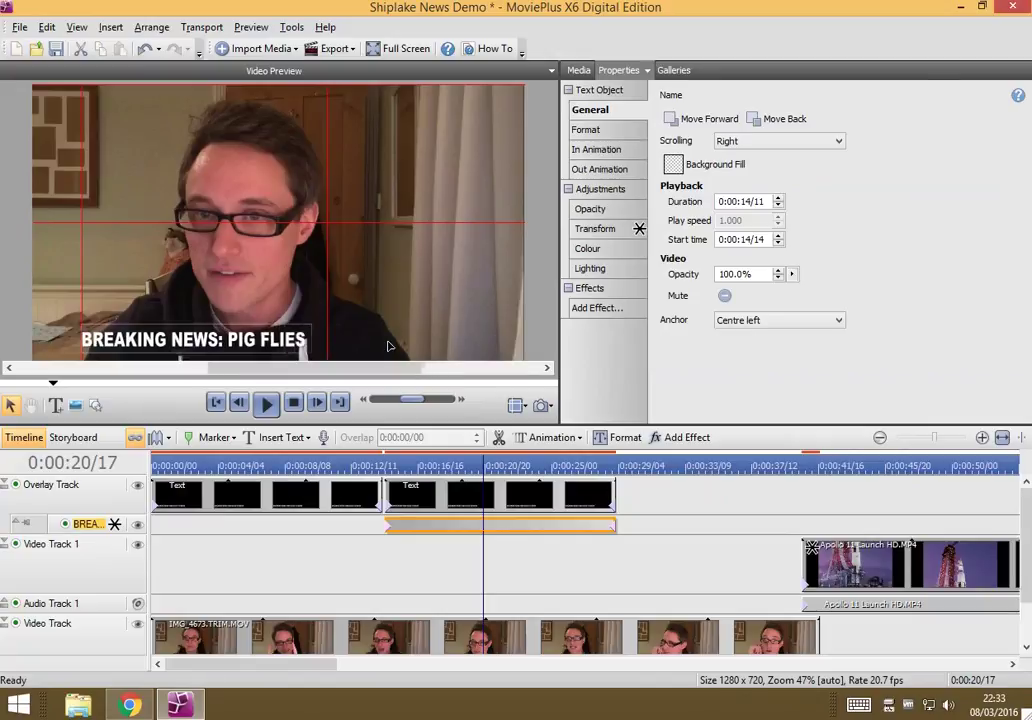
text( TO MARS)
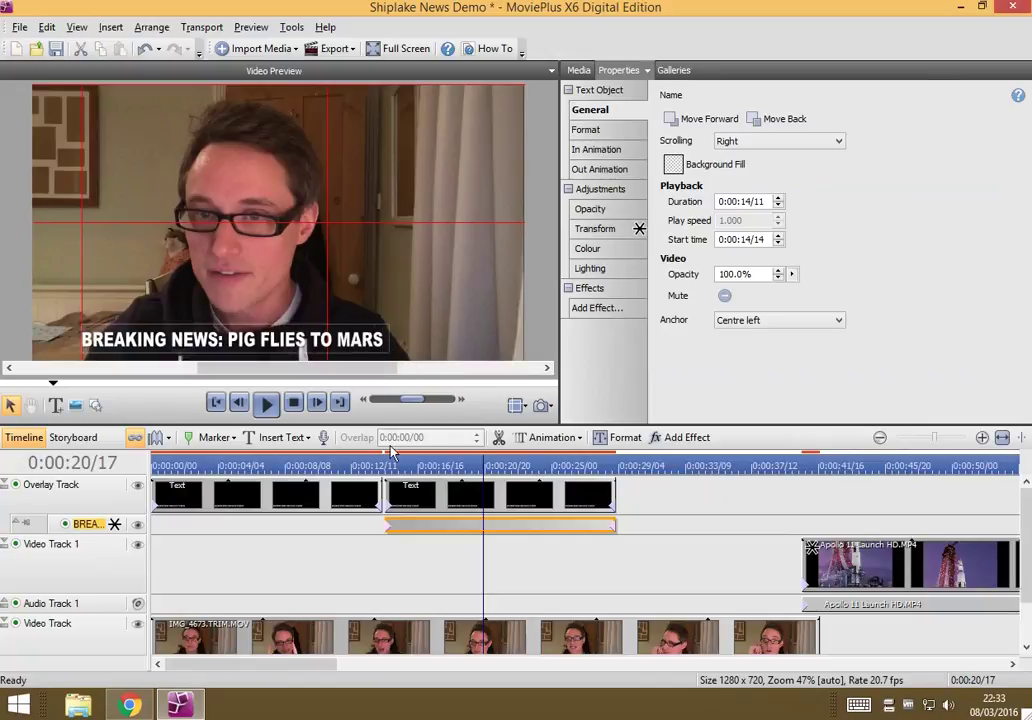
click(366, 463)
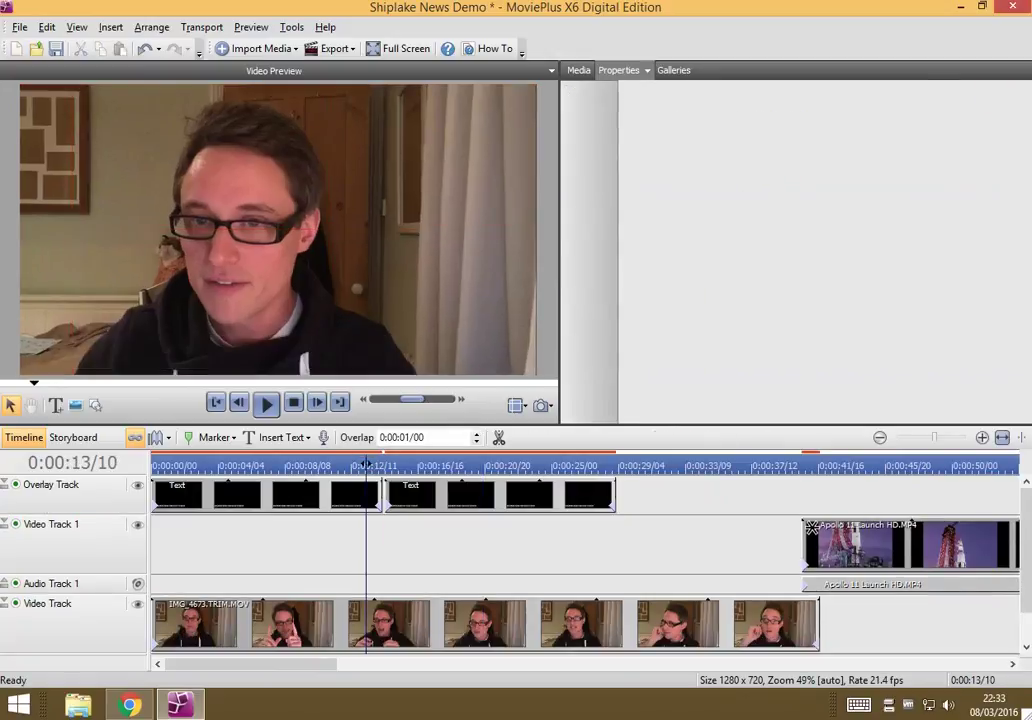
click(338, 464)
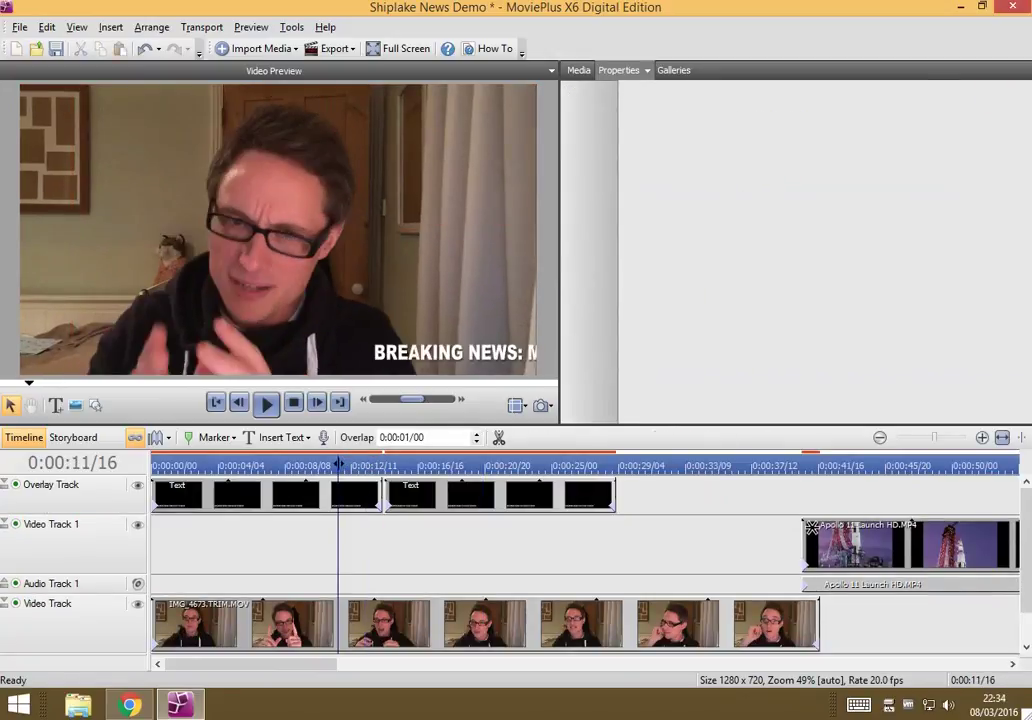